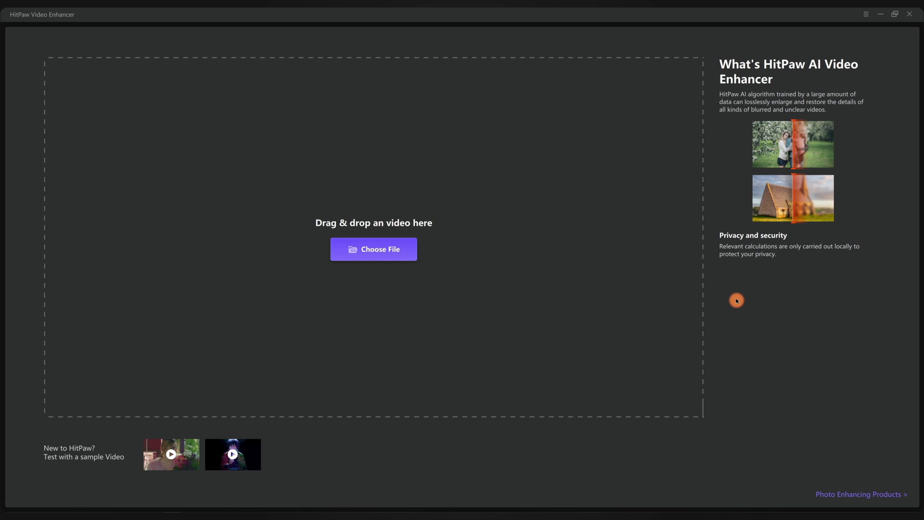
Import the clips 1.mp4, 2.mp4 and 3.mp4 into the enhancement queue
{"action": "left_click", "coordinate": [392, 250]}
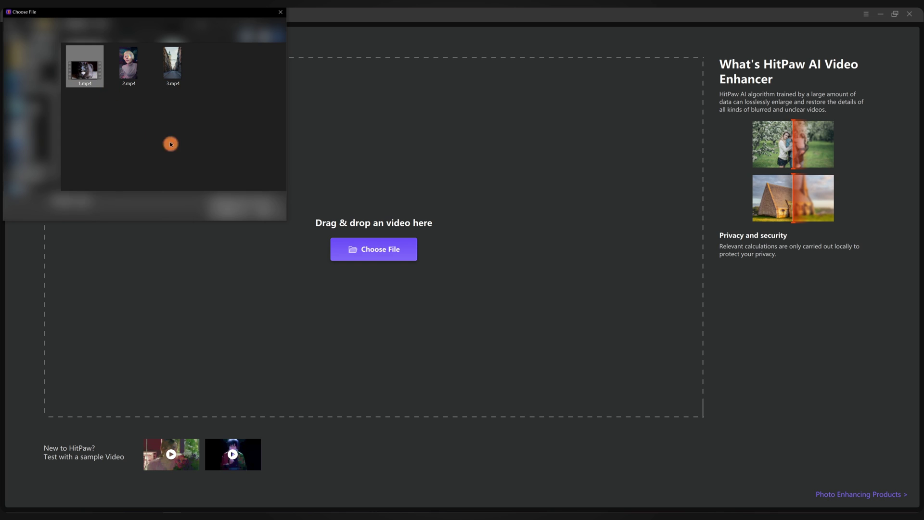
{"action": "left_click_drag", "start_coordinate": [214, 120], "coordinate": [77, 58]}
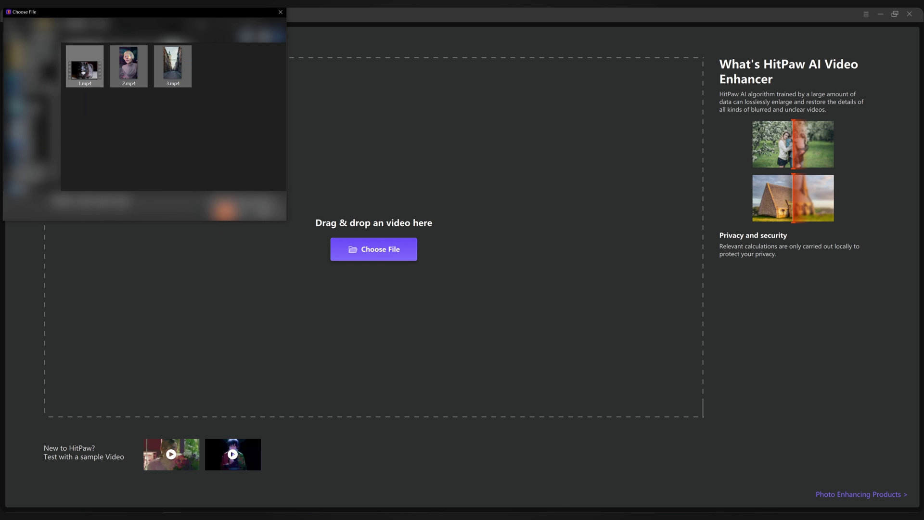
{"action": "left_click", "coordinate": [220, 207]}
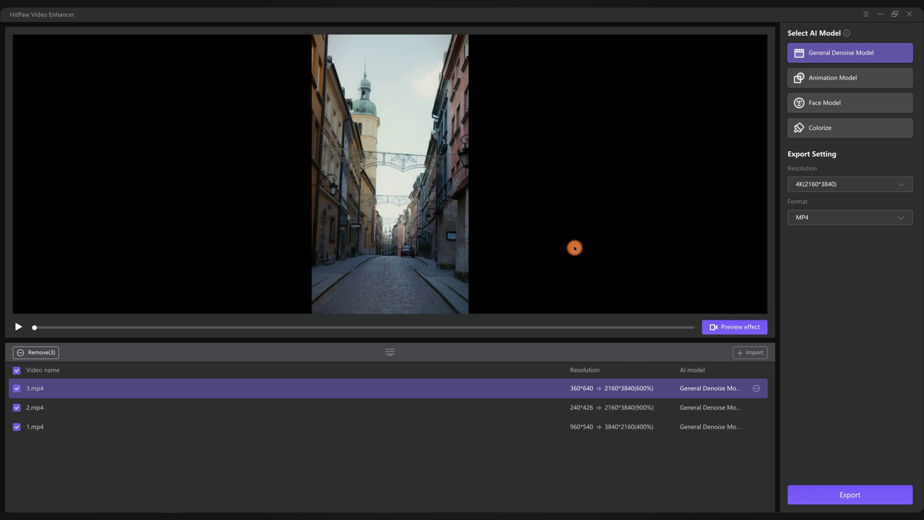
Preview each imported clip in turn and drag the splitter to make the preview taller
{"action": "left_click", "coordinate": [149, 421]}
{"action": "left_click", "coordinate": [149, 405]}
{"action": "left_click", "coordinate": [150, 388]}
{"action": "left_click", "coordinate": [117, 423]}
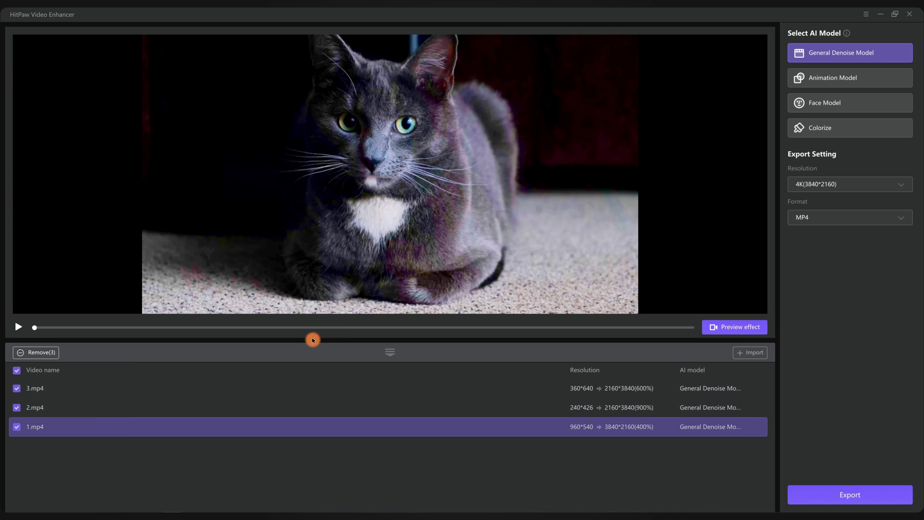
{"action": "left_click_drag", "start_coordinate": [312, 340], "coordinate": [308, 368]}
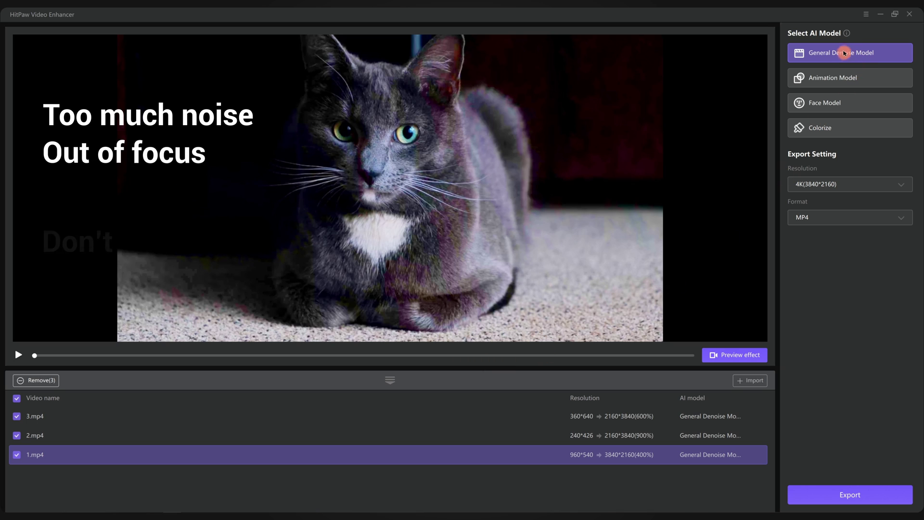
{"action": "mouse_move", "coordinate": [837, 80]}
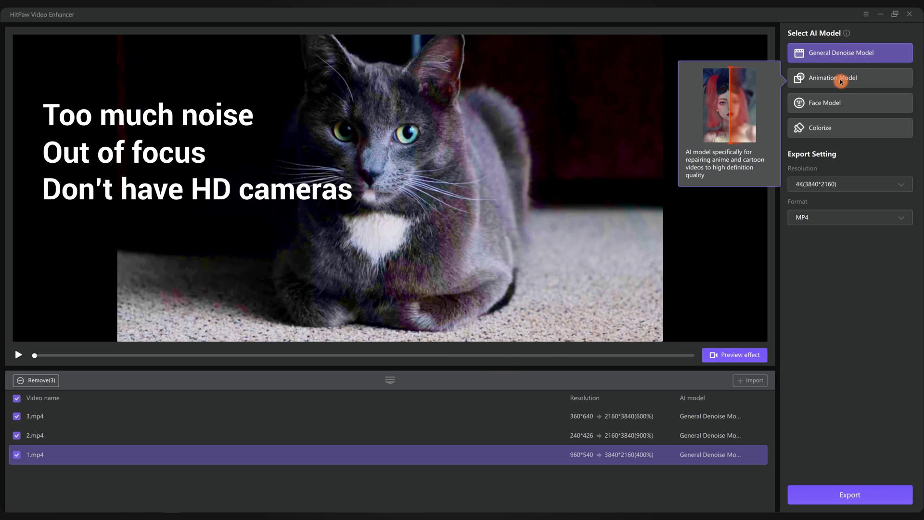
{"action": "mouse_move", "coordinate": [842, 54]}
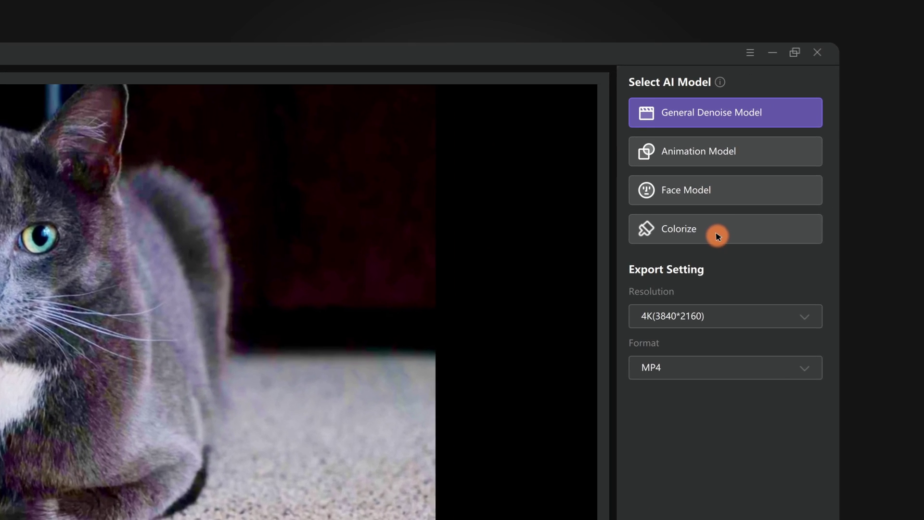
{"action": "mouse_move", "coordinate": [709, 234]}
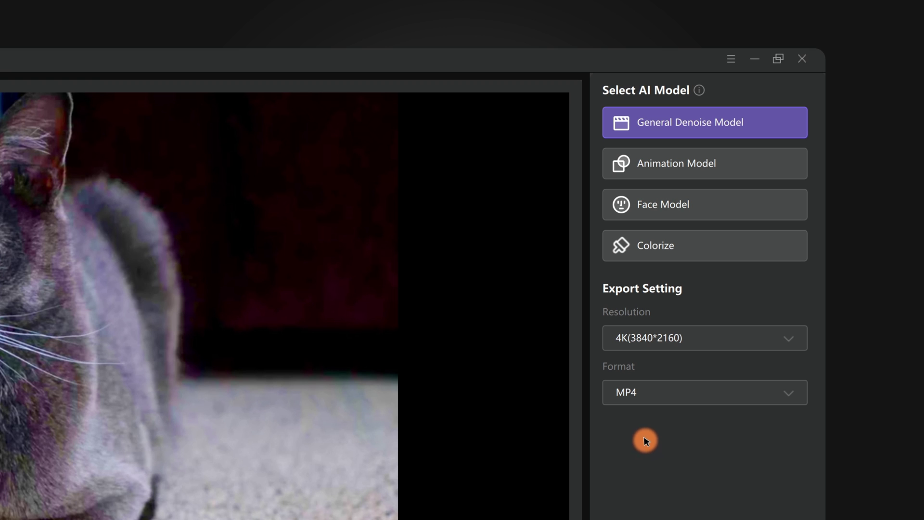
{"action": "mouse_move", "coordinate": [682, 164]}
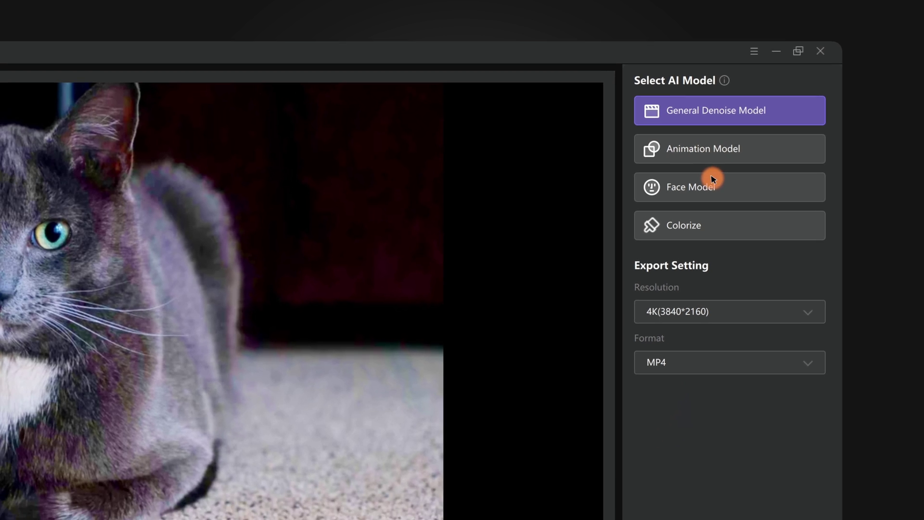
{"action": "mouse_move", "coordinate": [681, 214]}
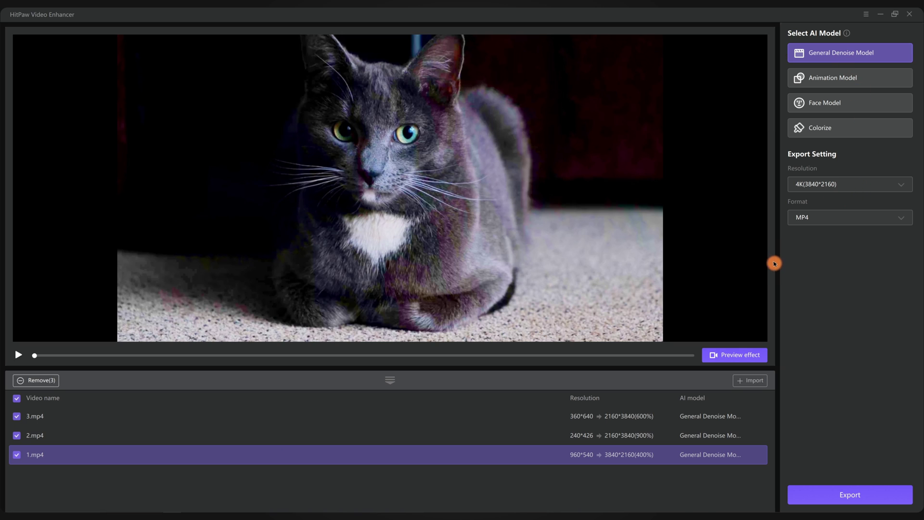
Choose 4K (3840*2160) as the cat clip's output resolution
{"action": "left_click", "coordinate": [843, 184]}
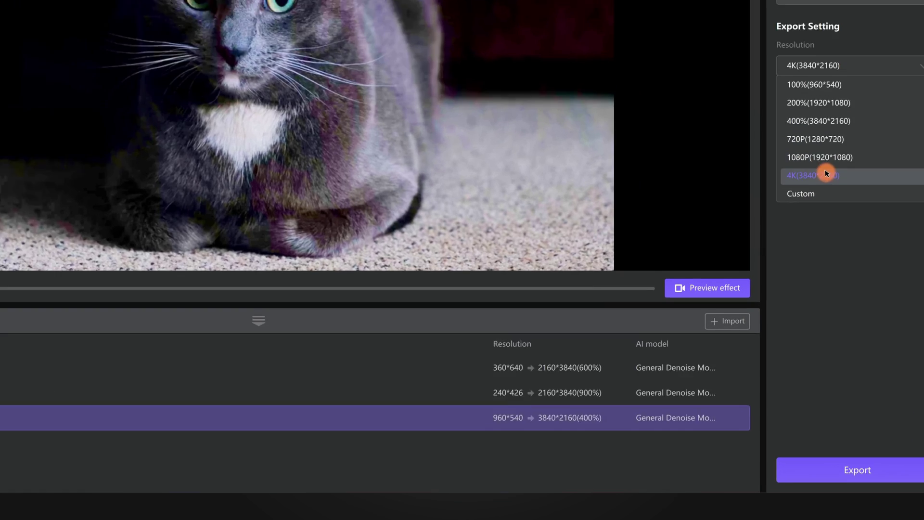
{"action": "left_click", "coordinate": [826, 266]}
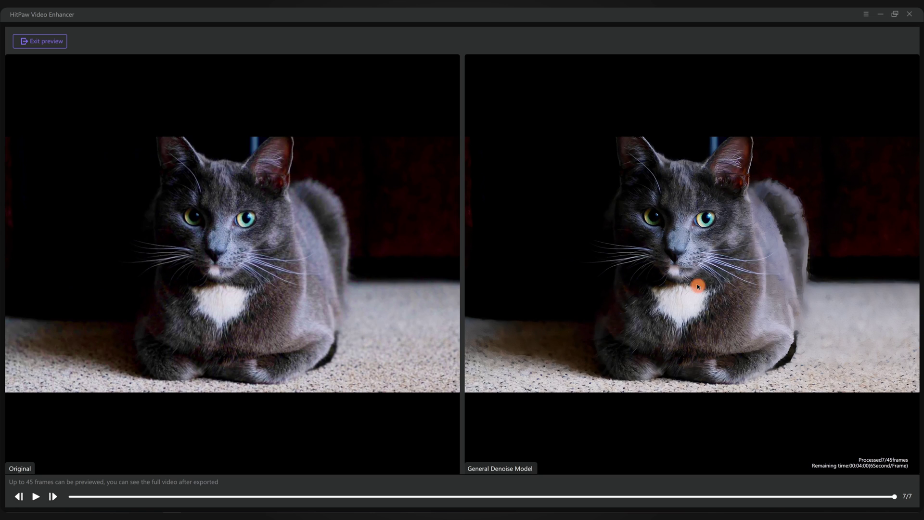
Play and pause the cat clip's denoise comparison, then choose Exit preview
{"action": "left_click", "coordinate": [35, 496]}
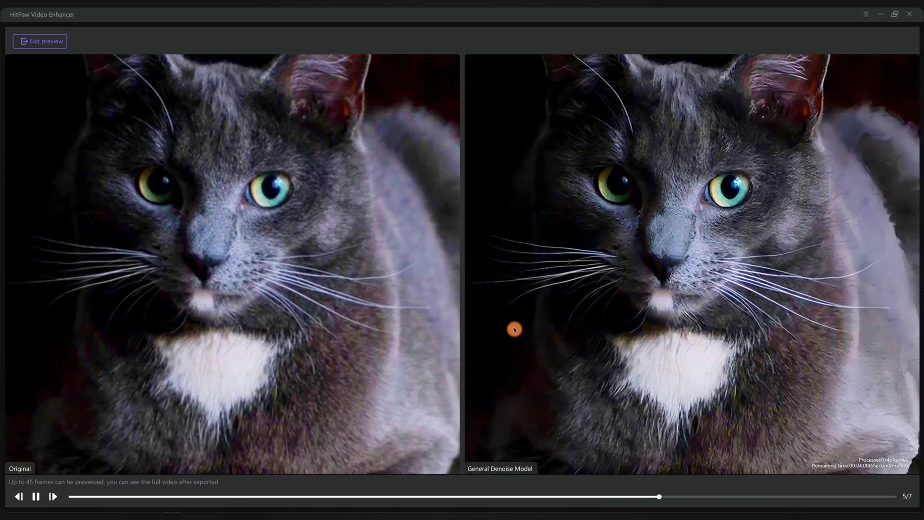
{"action": "left_click", "coordinate": [33, 496]}
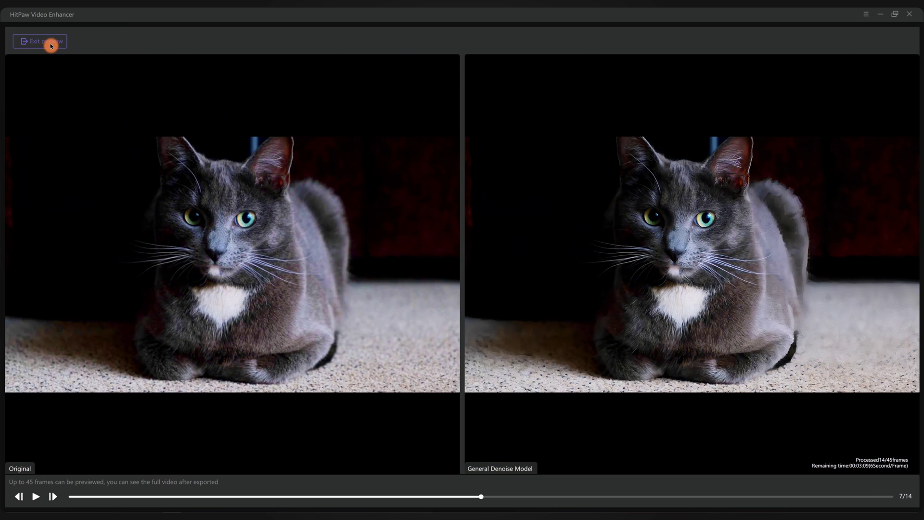
{"action": "left_click", "coordinate": [48, 43]}
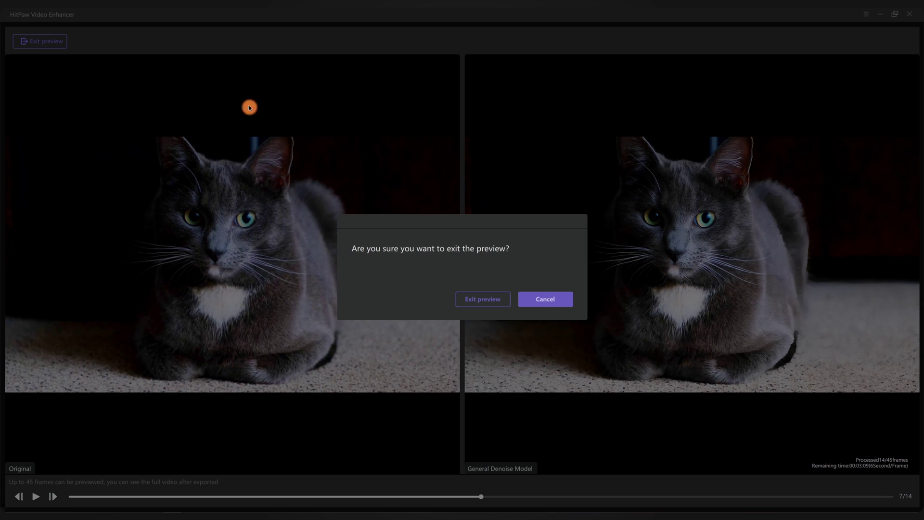
Confirm exiting, apply the Face Model to 2.mp4, and open its side-by-side preview
{"action": "left_click", "coordinate": [471, 294]}
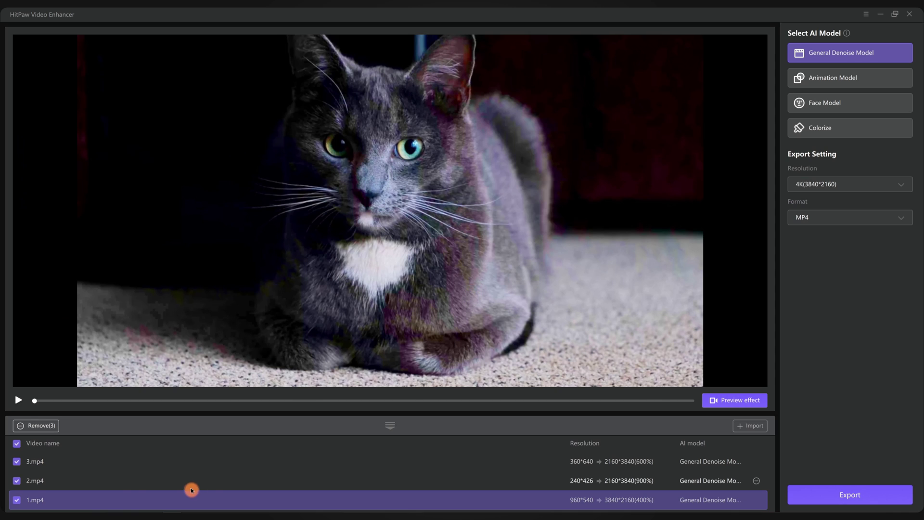
{"action": "left_click", "coordinate": [133, 474]}
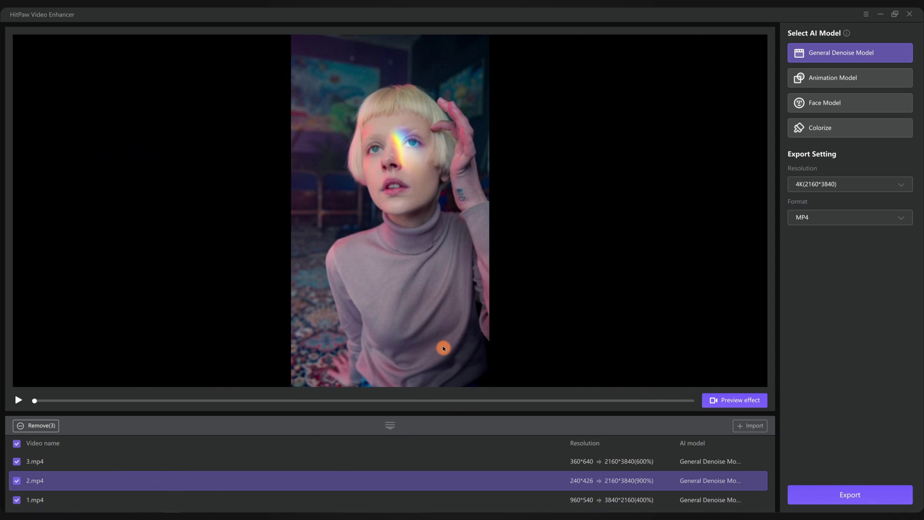
{"action": "left_click", "coordinate": [829, 109]}
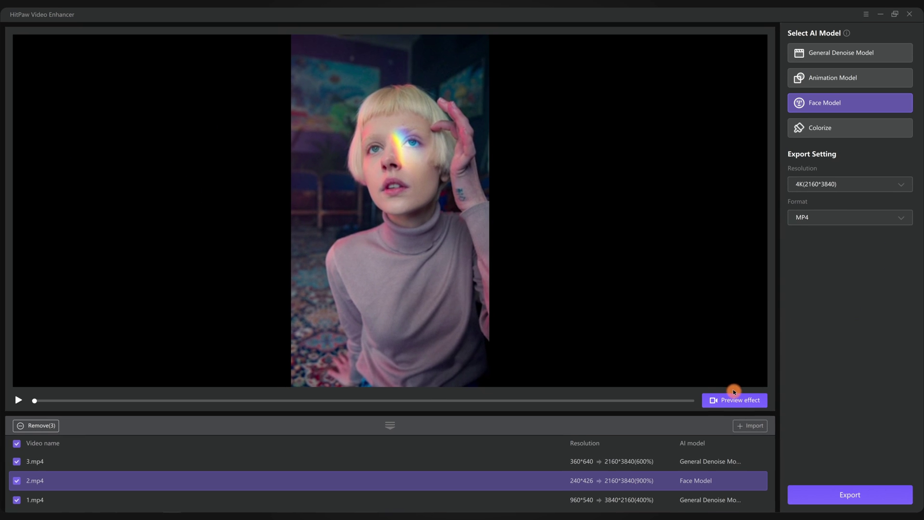
{"action": "left_click", "coordinate": [734, 395]}
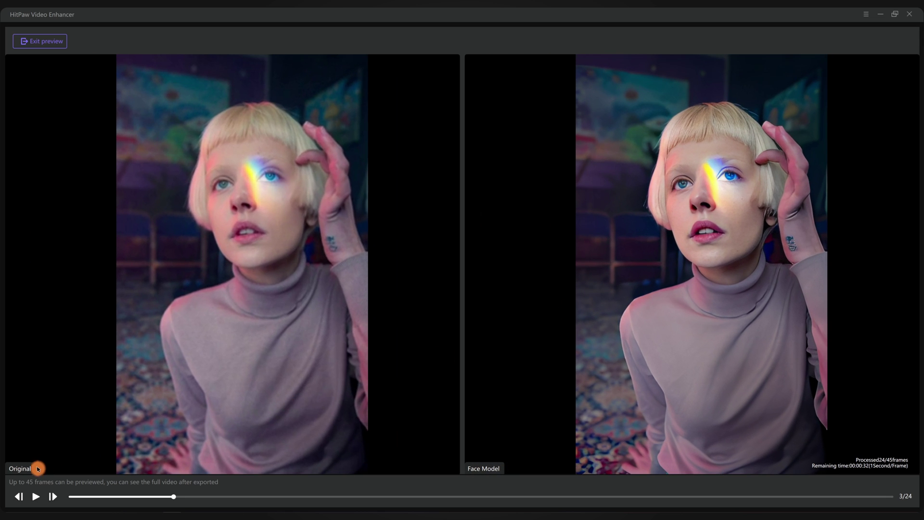
Play and pause the 2.mp4 Face Model comparison, then exit the preview and confirm
{"action": "left_click", "coordinate": [34, 496]}
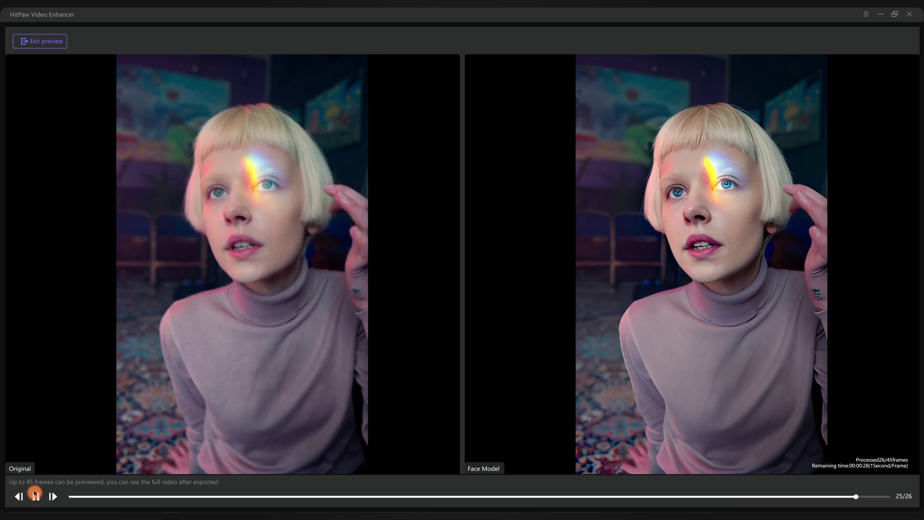
{"action": "left_click", "coordinate": [34, 496]}
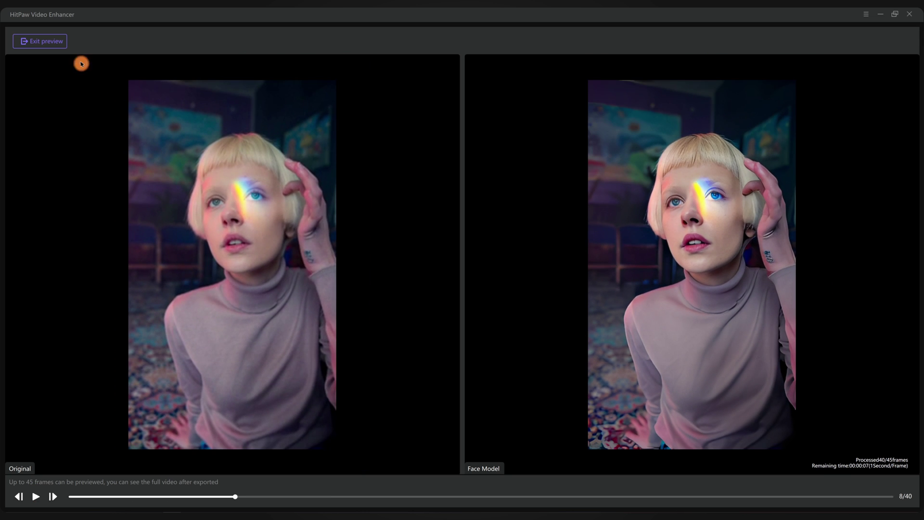
{"action": "left_click", "coordinate": [38, 41]}
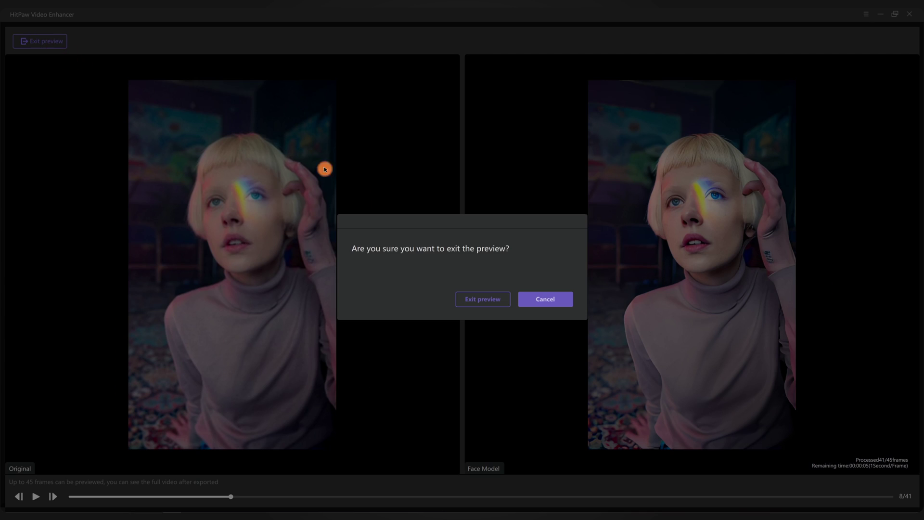
{"action": "left_click", "coordinate": [494, 303]}
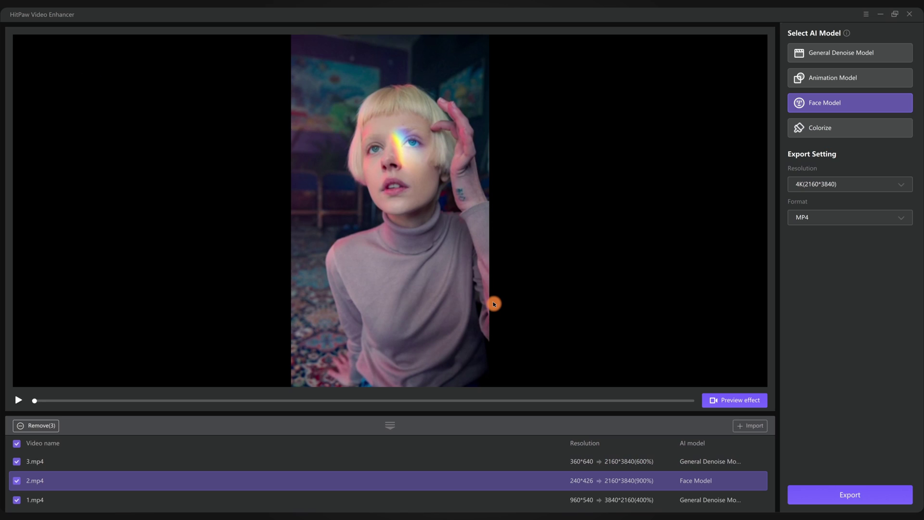
Select 3.mp4, try the Animation and Face models, then settle on General Denoise Model
{"action": "left_click", "coordinate": [91, 460]}
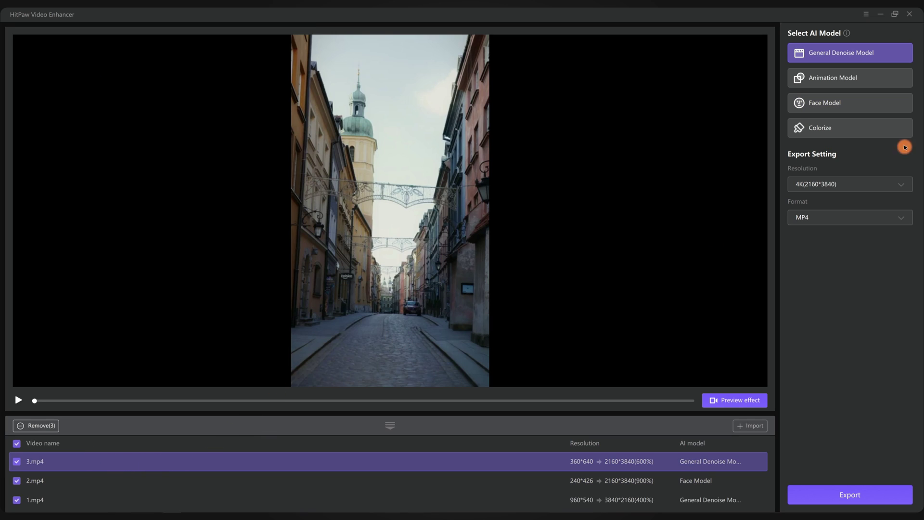
{"action": "left_click", "coordinate": [830, 79]}
{"action": "left_click", "coordinate": [849, 108]}
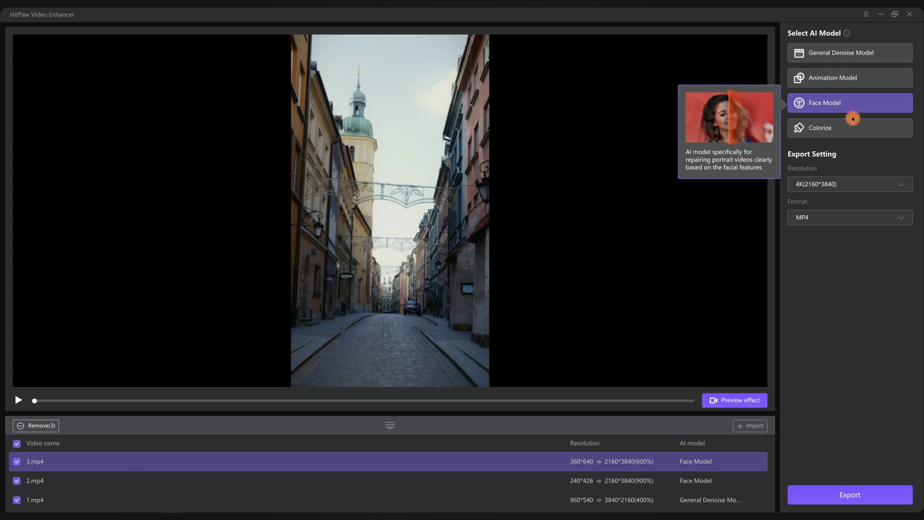
{"action": "left_click", "coordinate": [830, 56]}
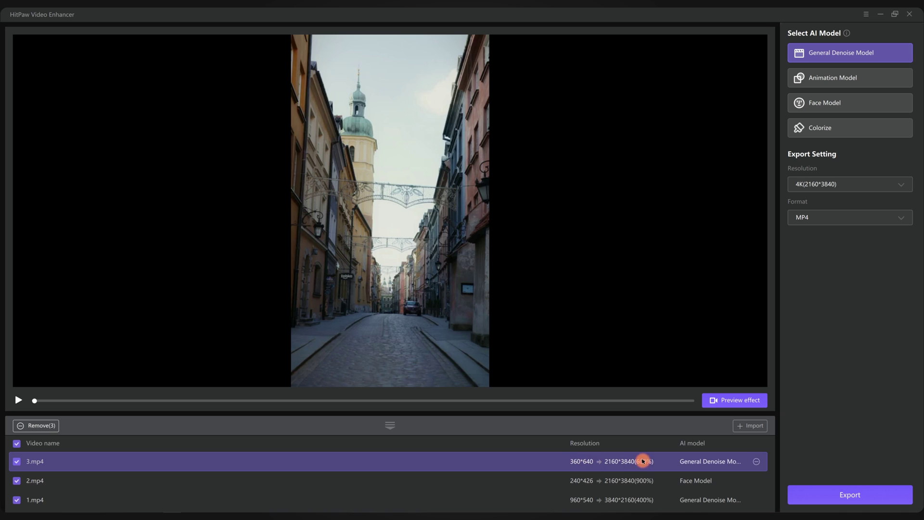
{"action": "left_click", "coordinate": [737, 400]}
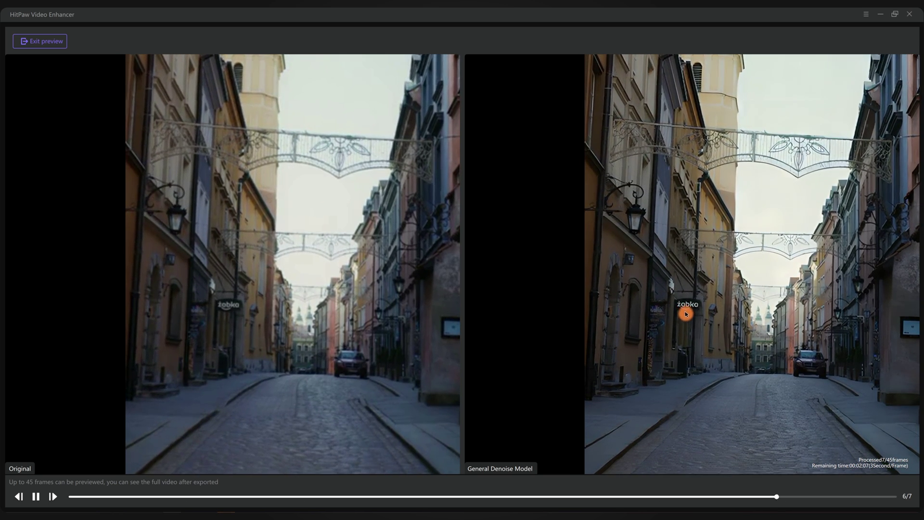
{"action": "left_click", "coordinate": [34, 496]}
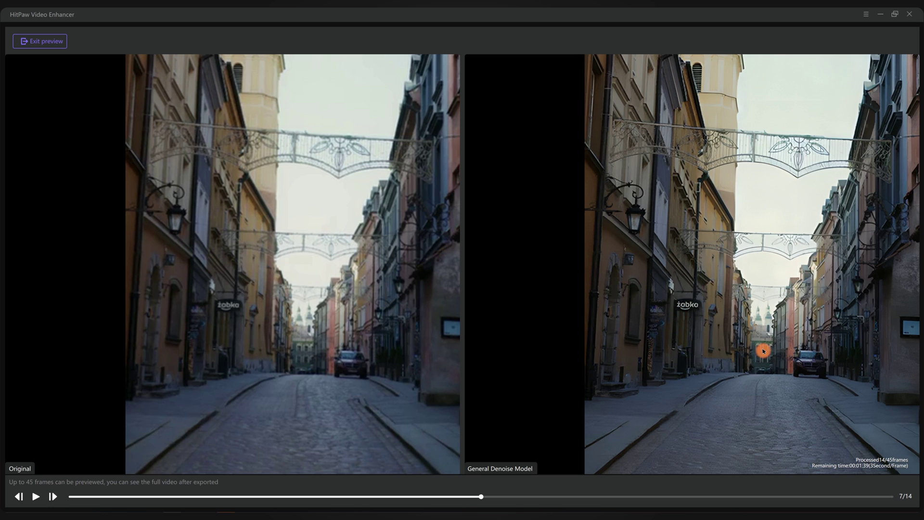
{"action": "scroll", "coordinate": [831, 352], "scroll_direction": "up", "scroll_amount": 3}
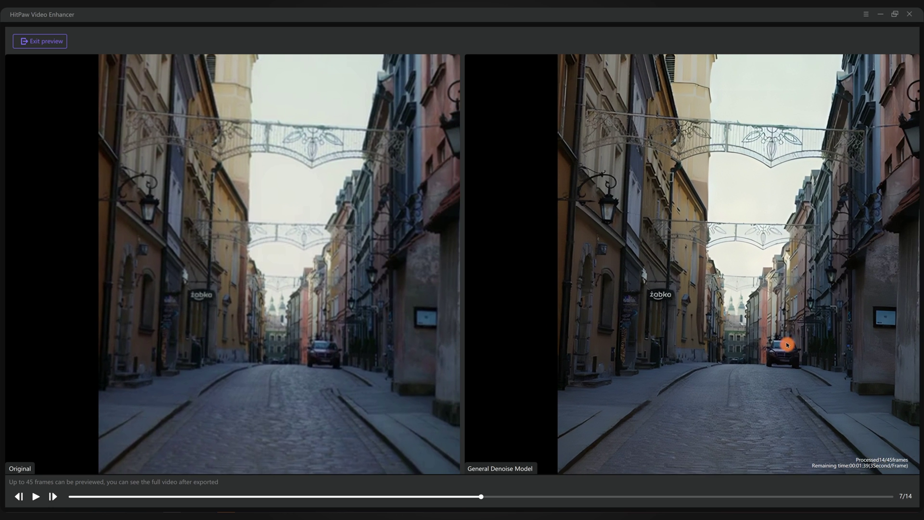
{"action": "left_click_drag", "start_coordinate": [787, 345], "coordinate": [696, 362]}
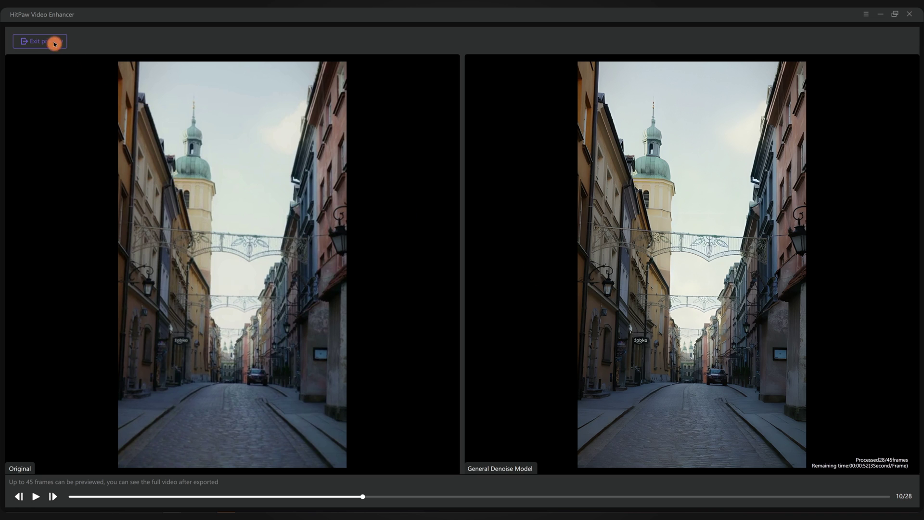
{"action": "left_click", "coordinate": [55, 44]}
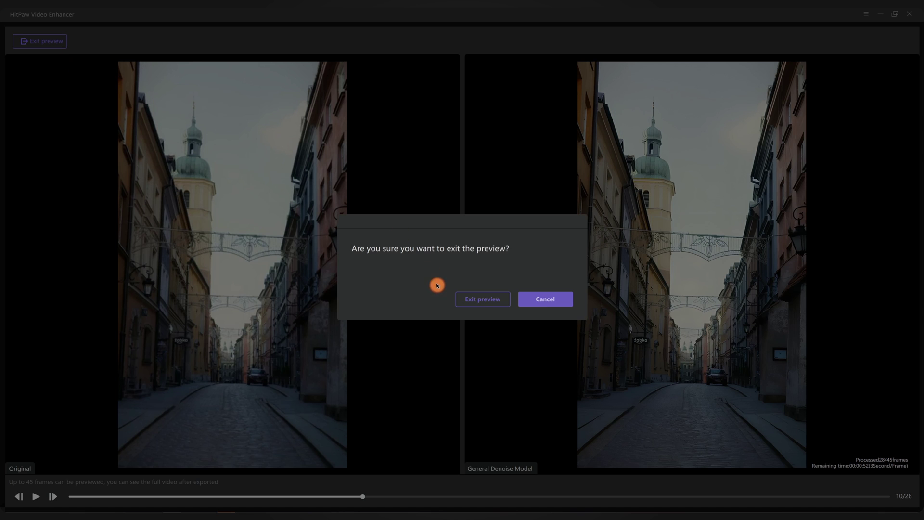
{"action": "left_click", "coordinate": [481, 300]}
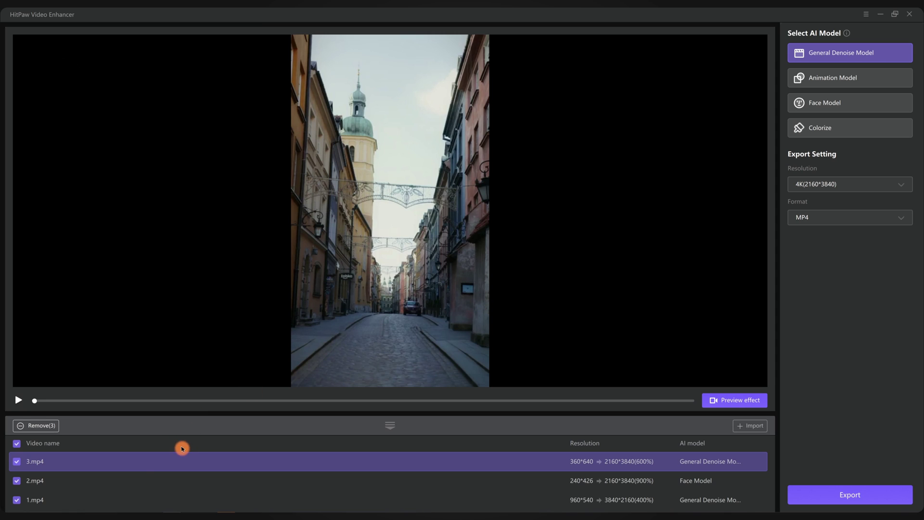
{"action": "left_click", "coordinate": [891, 218]}
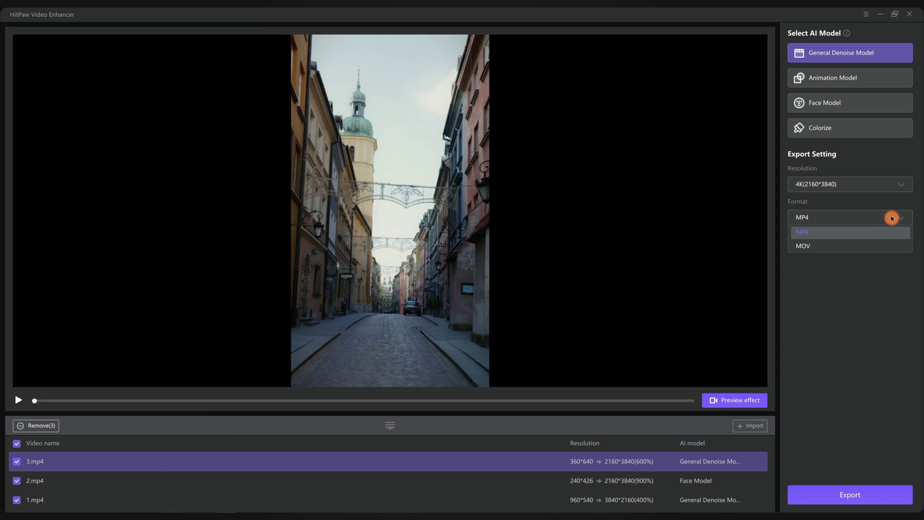
{"action": "left_click", "coordinate": [838, 229]}
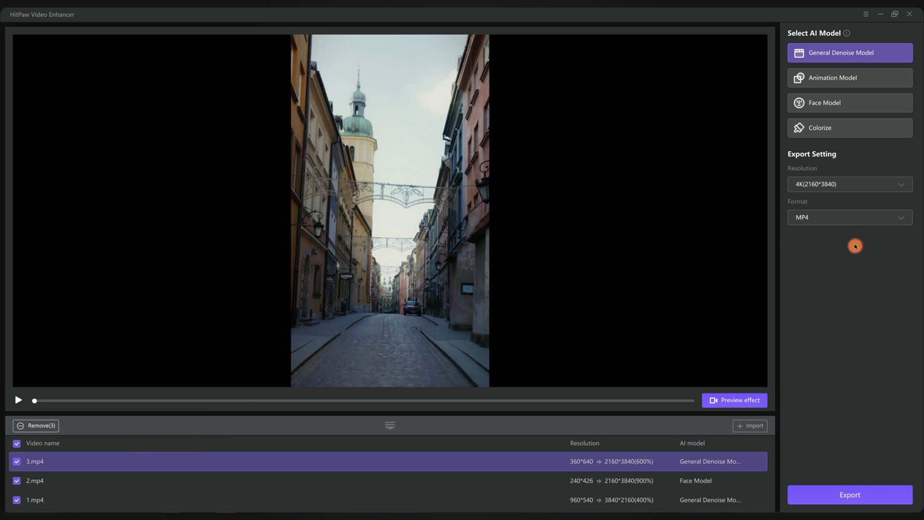
Export all three enhanced clips, starting with 3.mp4
{"action": "left_click", "coordinate": [853, 492]}
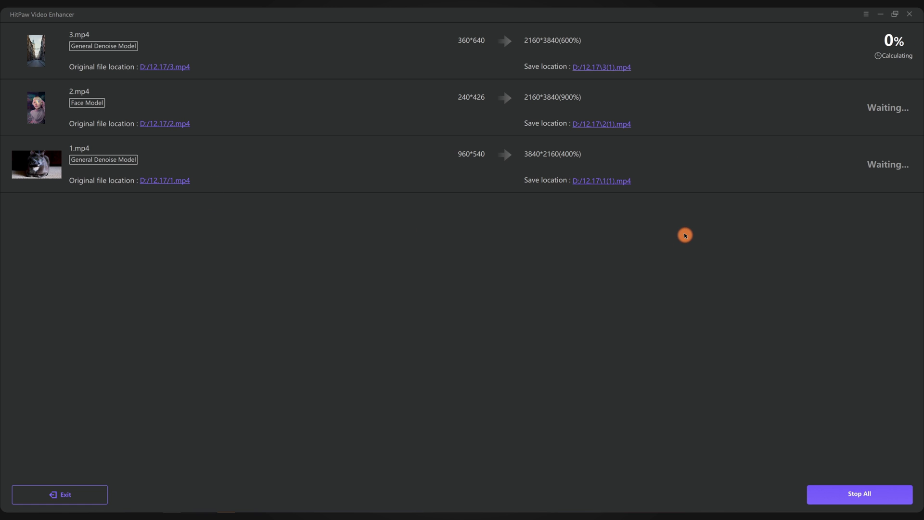